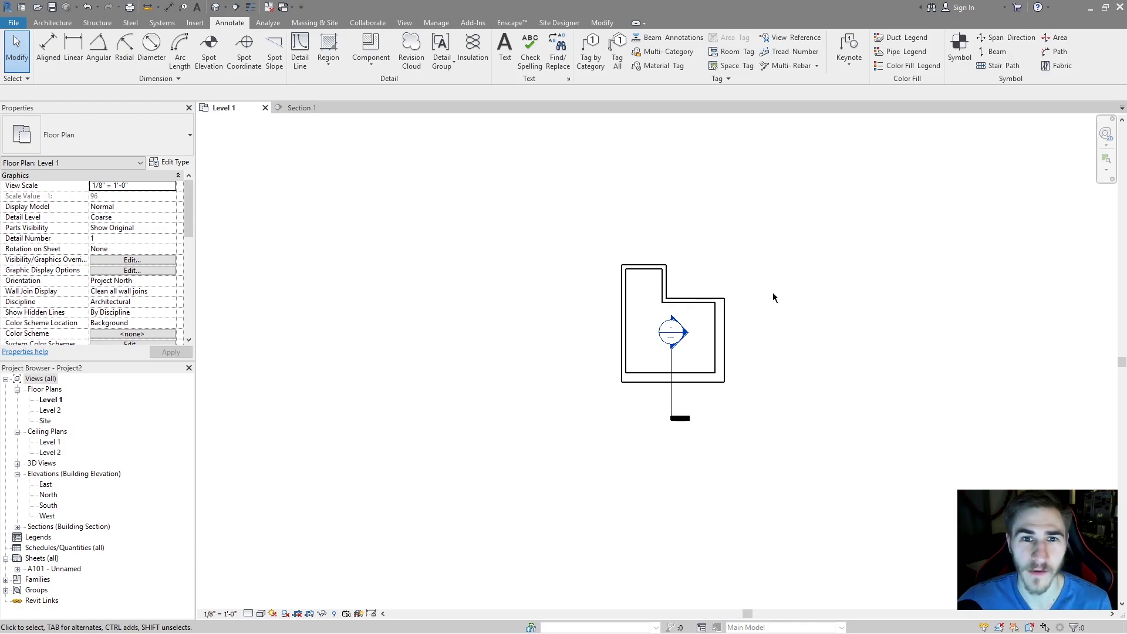
Recentre and zoom the Level 1 plan, then open Section 1 through the exterior wall.
middle_click_drag(658, 340, 563, 336)
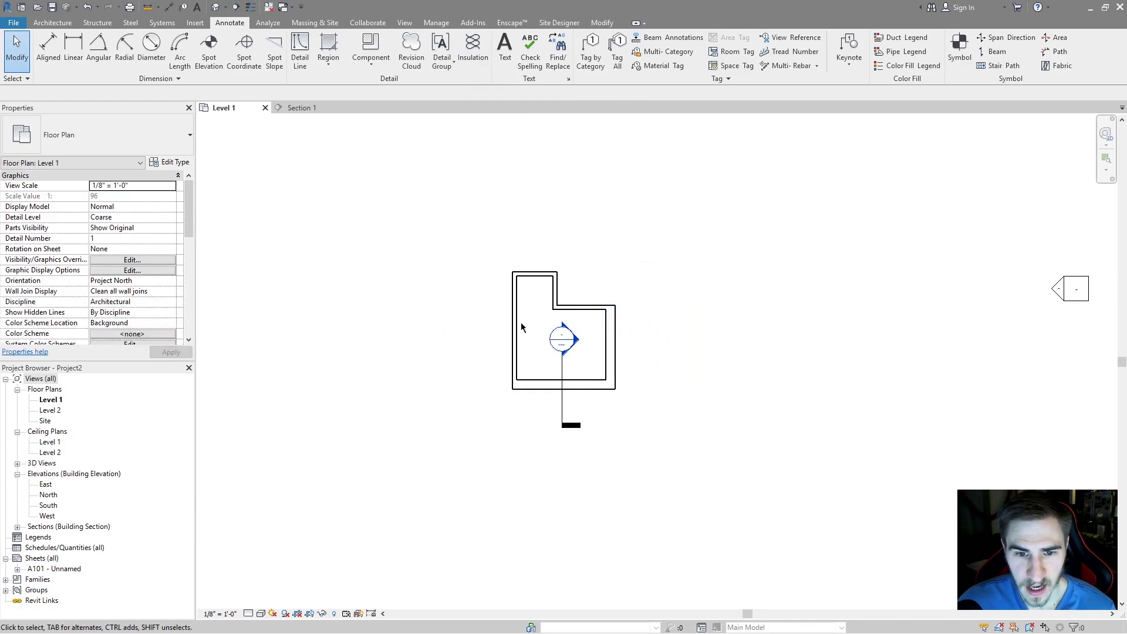
scroll(540, 294, "up", 4)
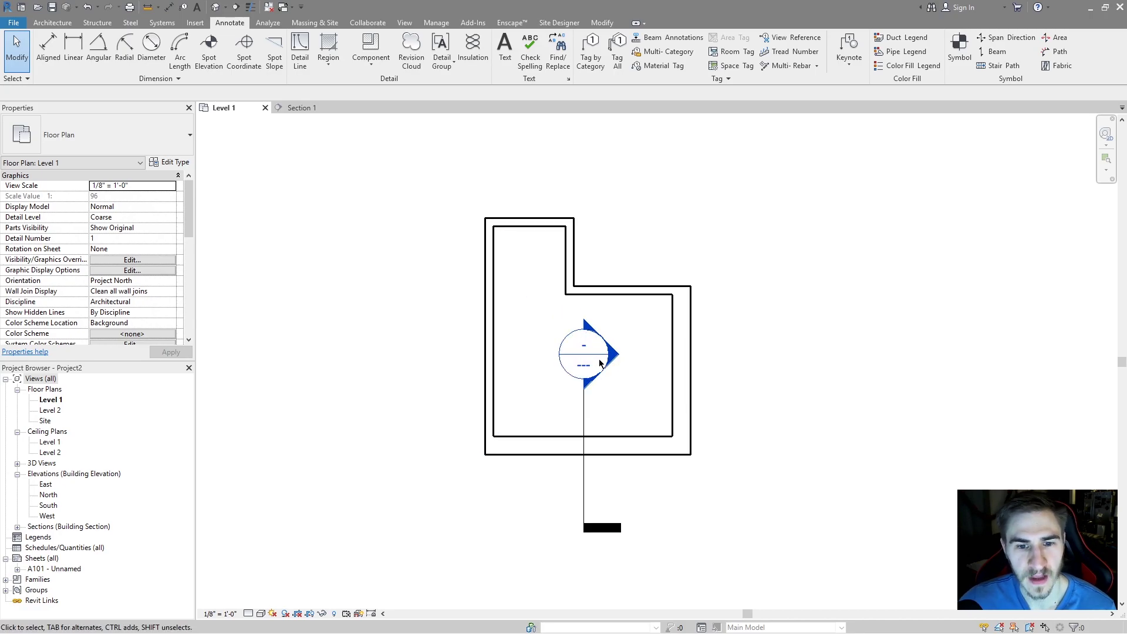
double_click(599, 364)
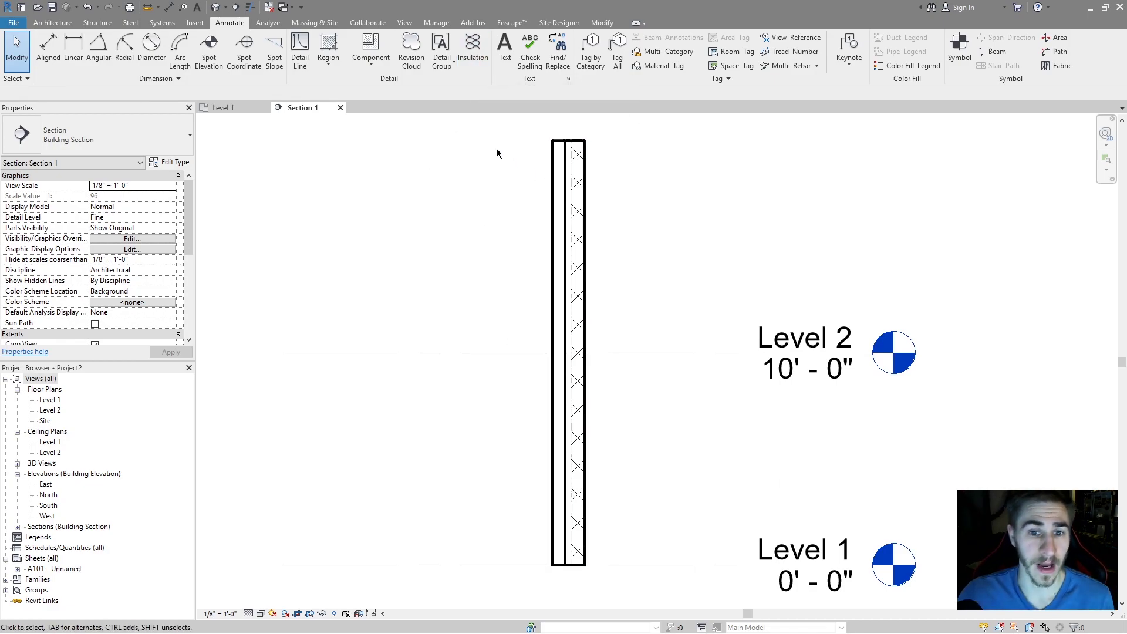
Start the Annotate Insulation tool with its placement offset kept at 'to center'.
left_click(473, 50)
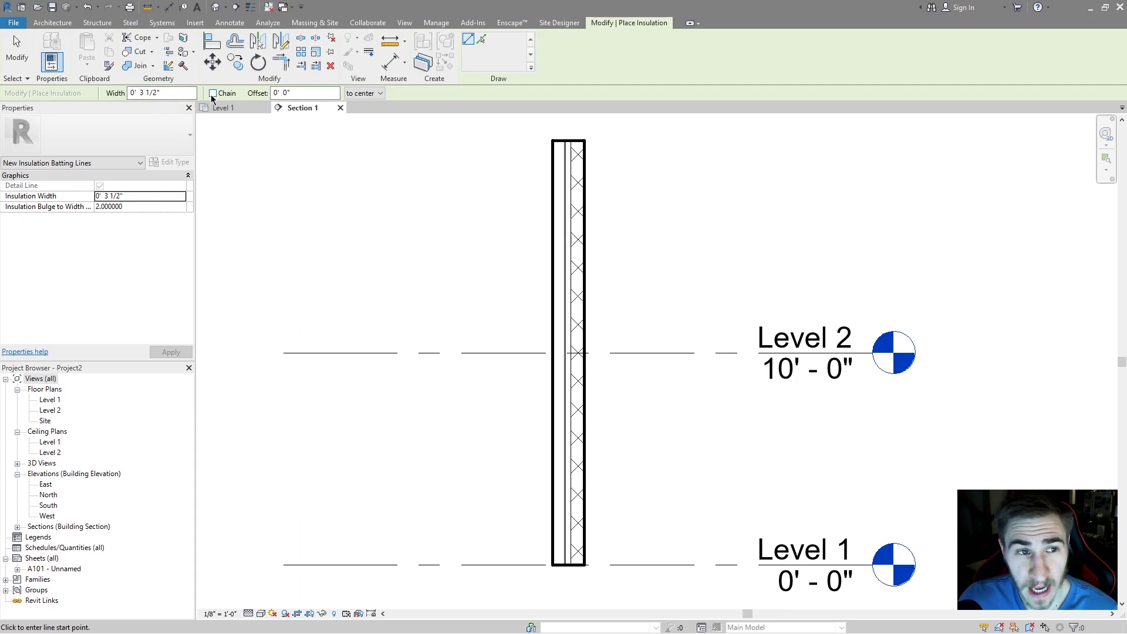
left_click(368, 96)
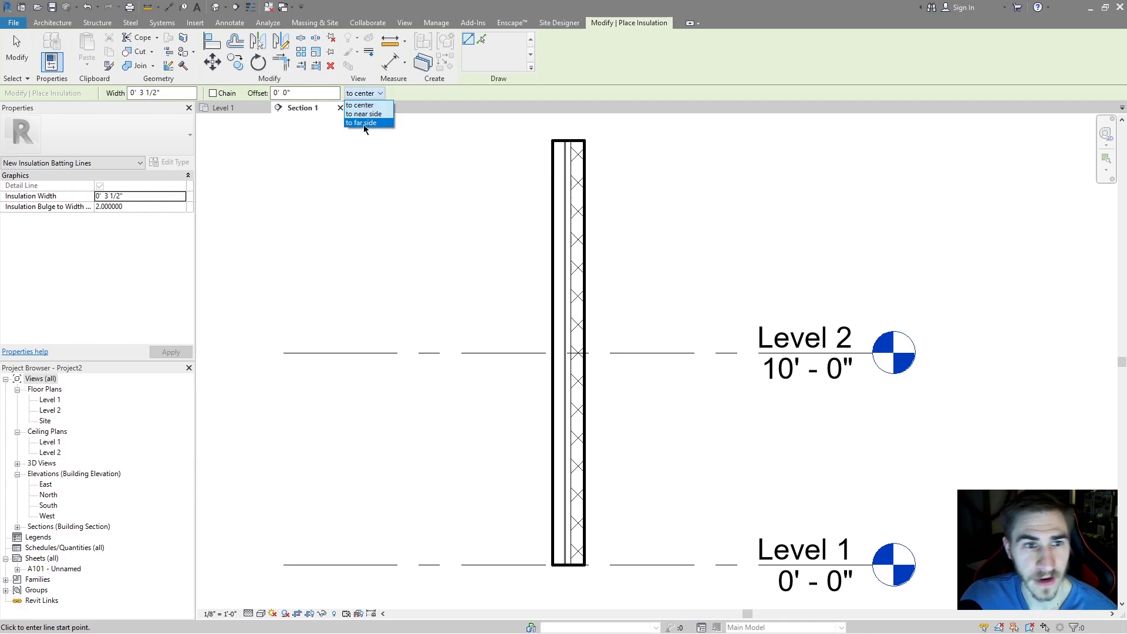
left_click(365, 104)
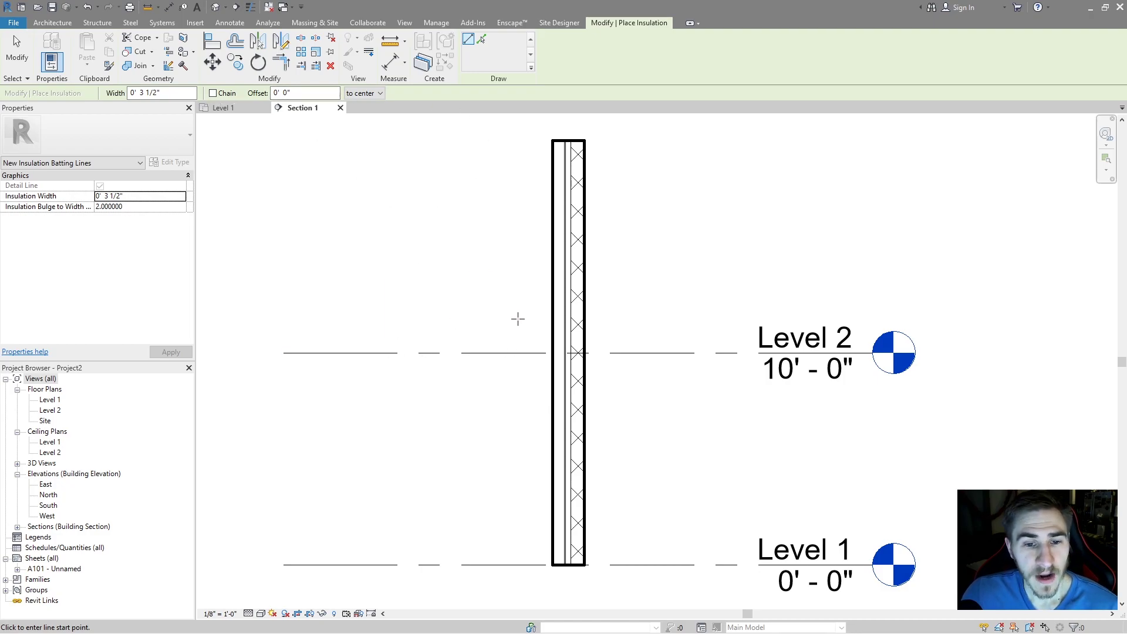
Draw an 8'-6" vertical batt insulation line beside the wall in the section.
left_click(519, 257)
left_click(519, 421)
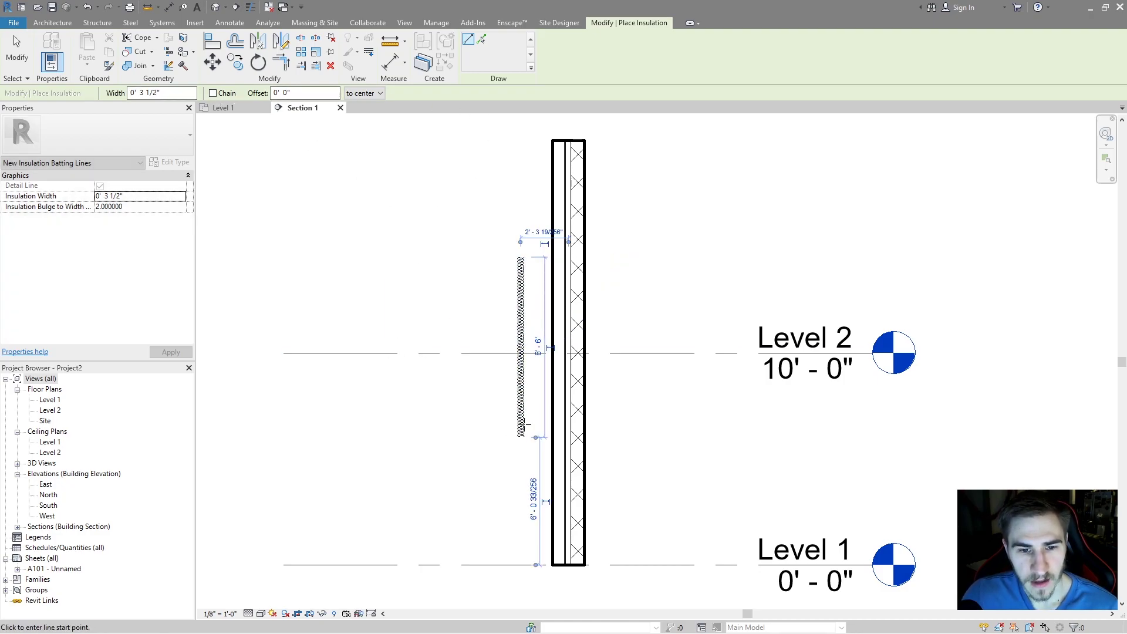
scroll(529, 409, "up", 4)
key("Escape")
key("Escape")
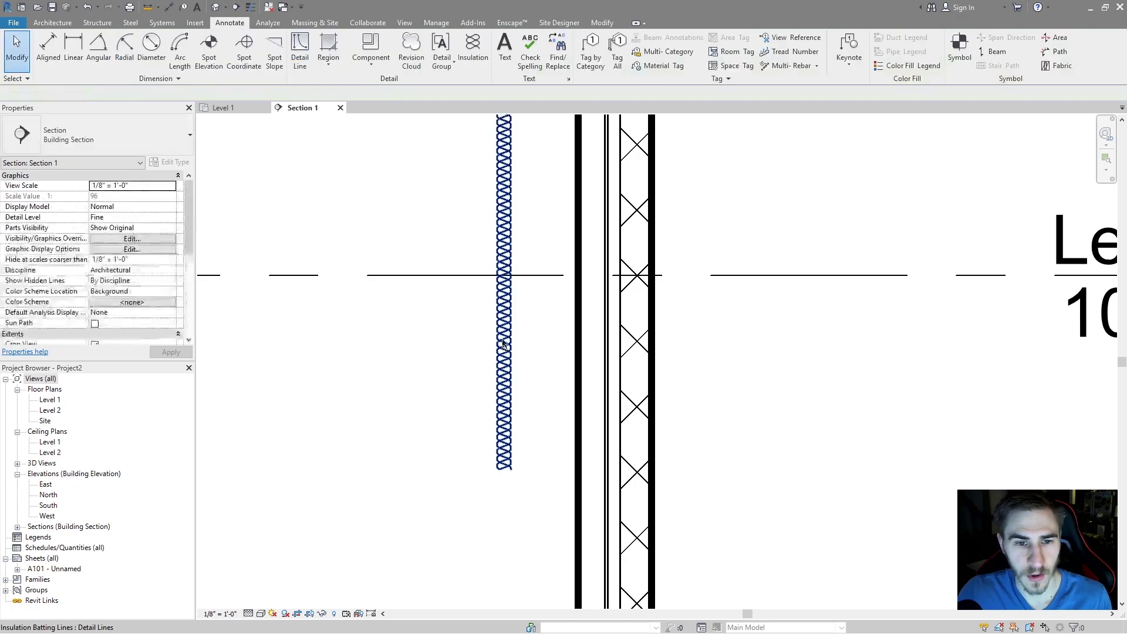
Select the new insulation line, try an aligned dimension (DI), then cancel and deselect it.
left_click(504, 352)
key("d")
key("i")
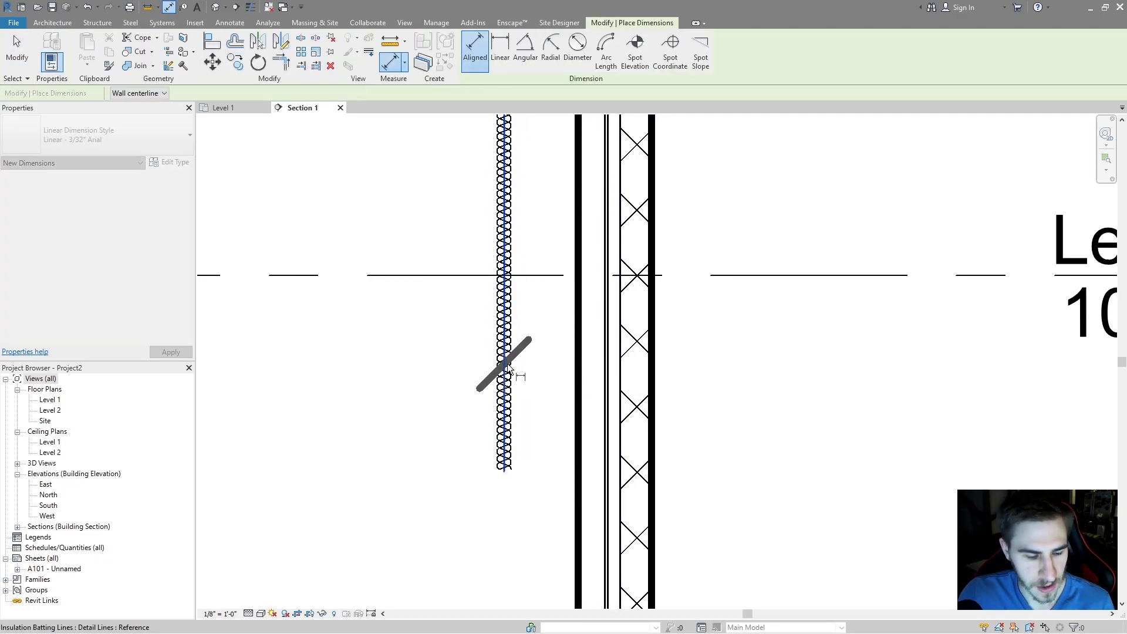
scroll(503, 364, "down", 1)
scroll(508, 351, "up", 2)
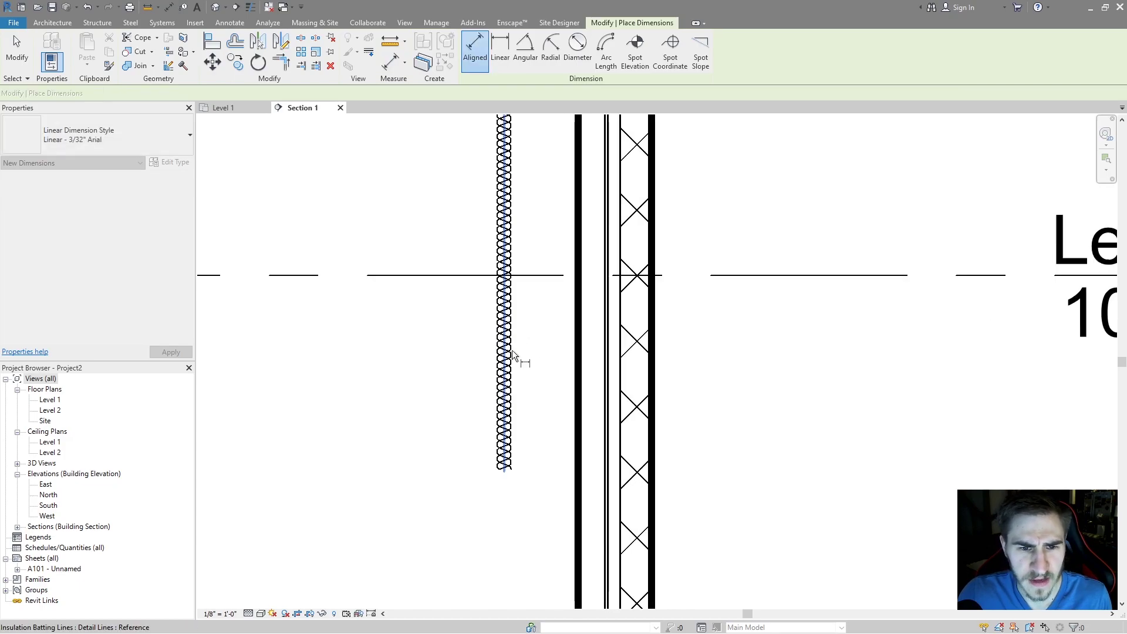
scroll(508, 352, "down", 2)
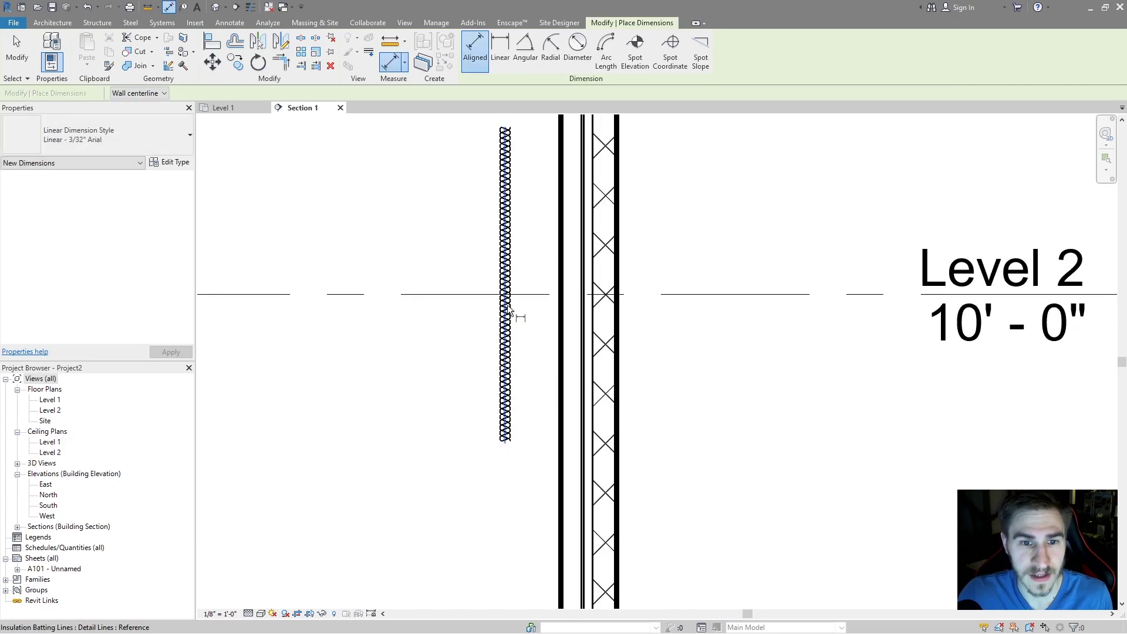
scroll(509, 317, "down", 2)
key("Escape")
key("Escape")
scroll(511, 350, "up", 2)
left_click(512, 348)
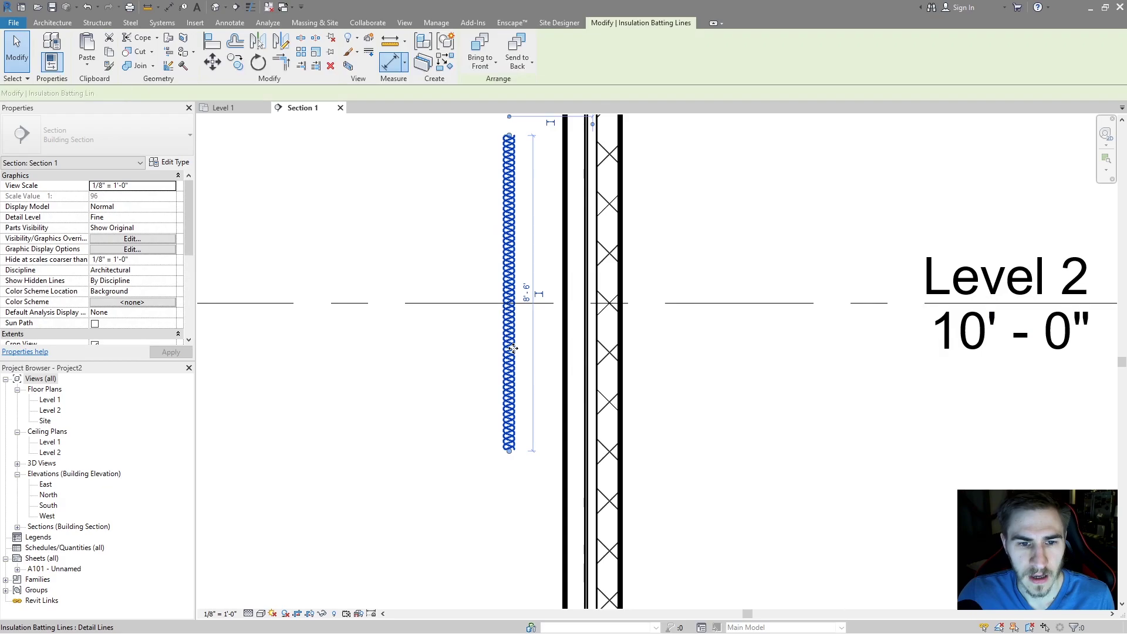
scroll(519, 311, "down", 2)
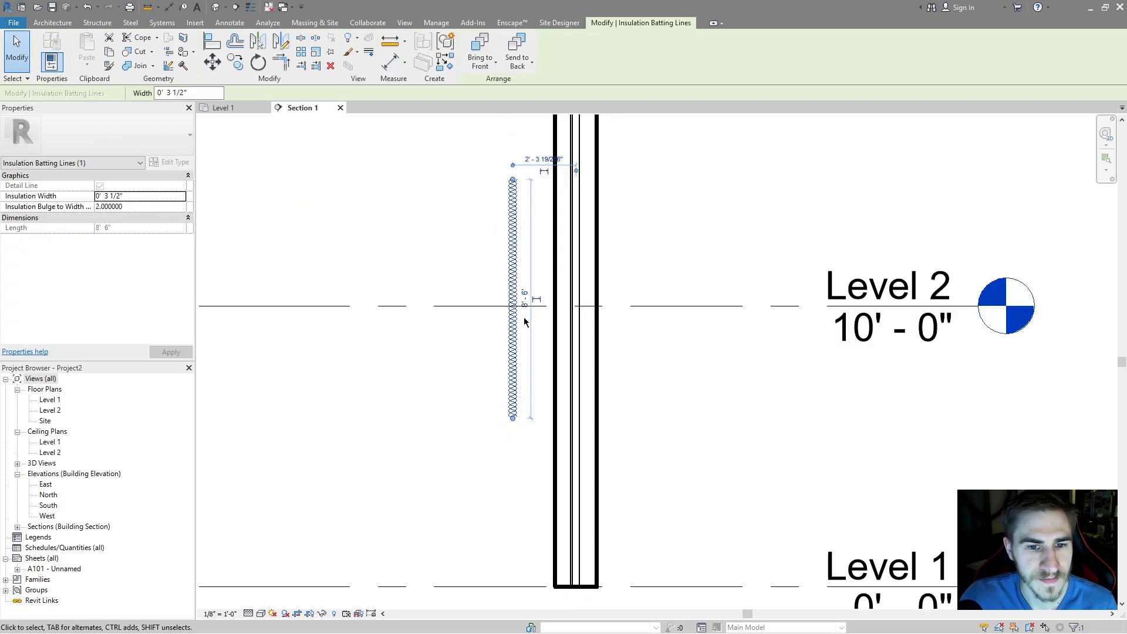
key("Escape")
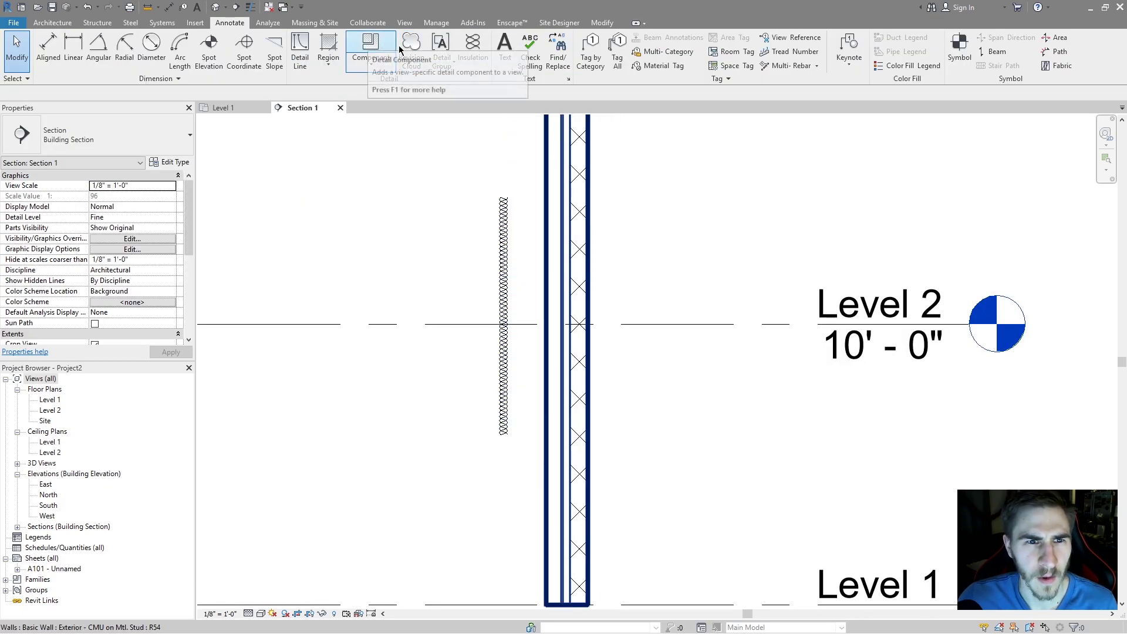
left_click(472, 47)
left_click(363, 93)
left_click(359, 106)
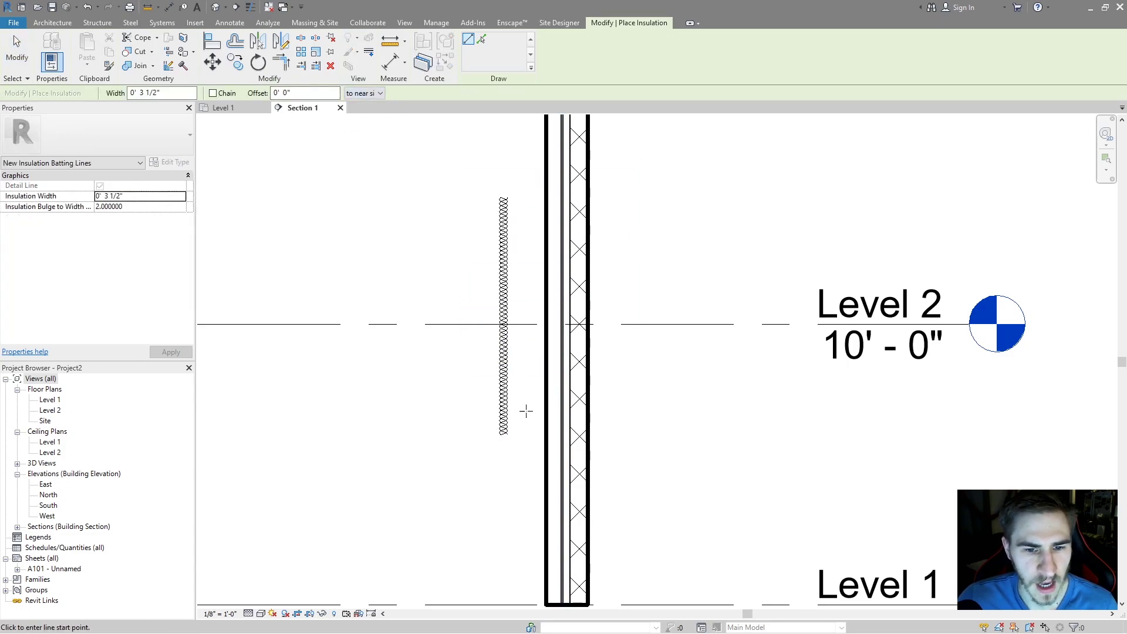
left_click(521, 373)
left_click(520, 475)
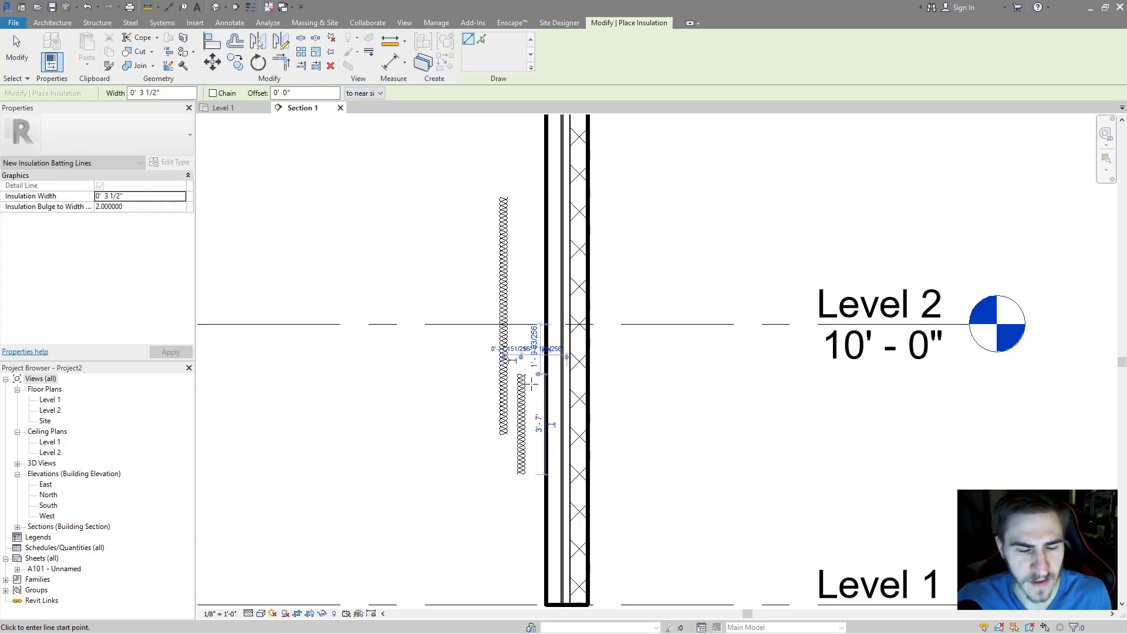
key("d")
key("i")
scroll(530, 363, "up", 2)
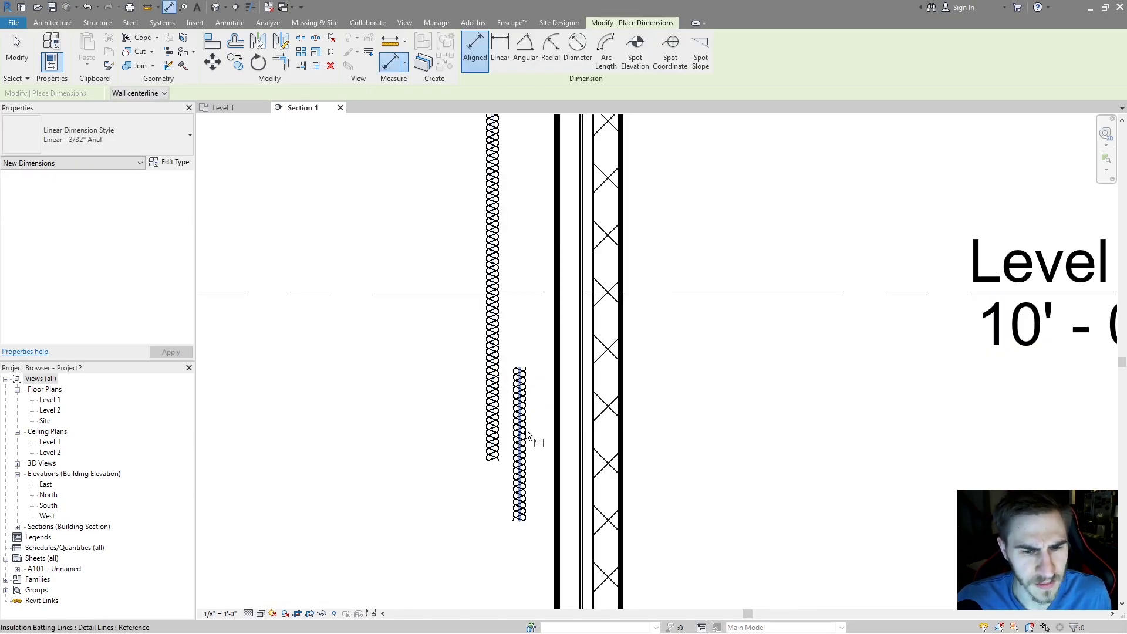
scroll(520, 437, "down", 3)
key("Escape")
left_click(521, 440)
key("Delete")
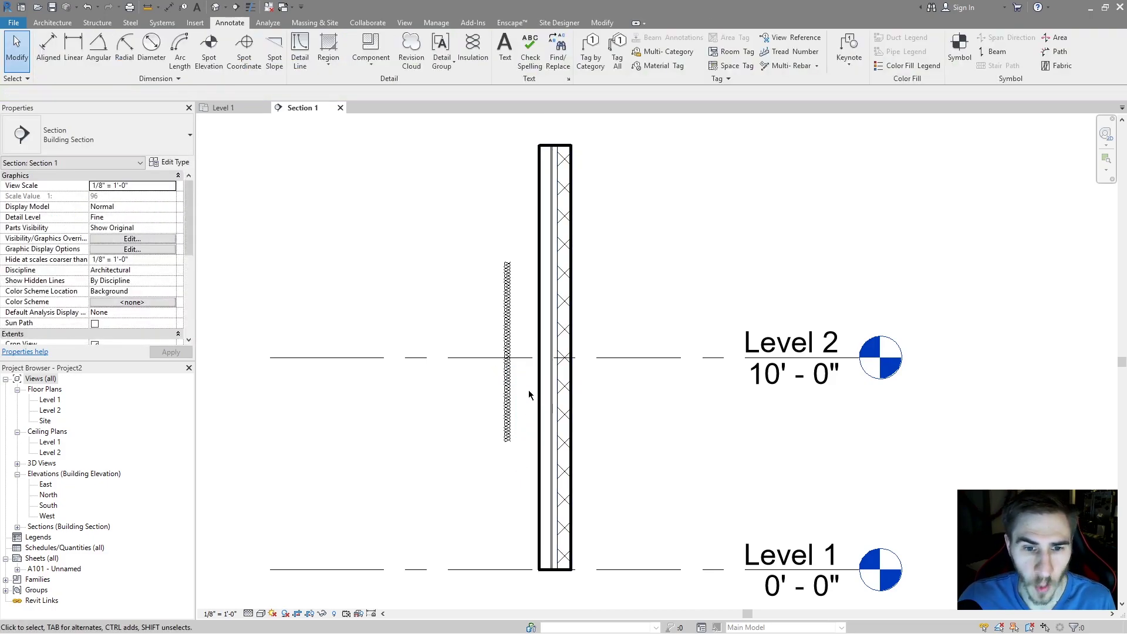
left_click(517, 345)
Select the exterior wall and view its layer structure in Type Properties.
scroll(577, 325, "up", 2)
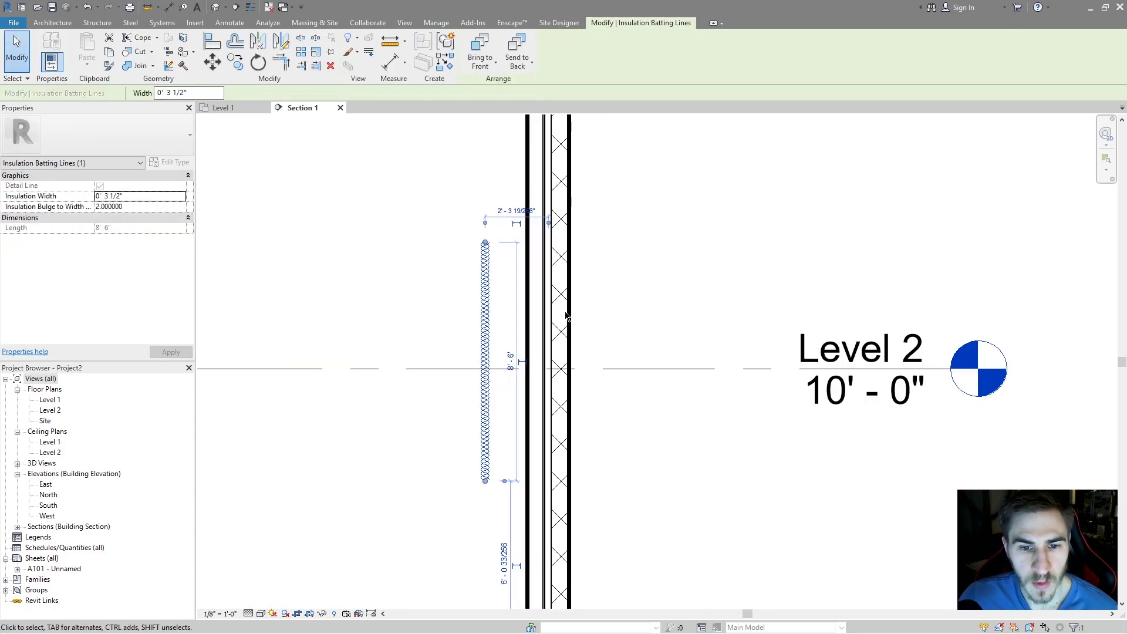
left_click(547, 303)
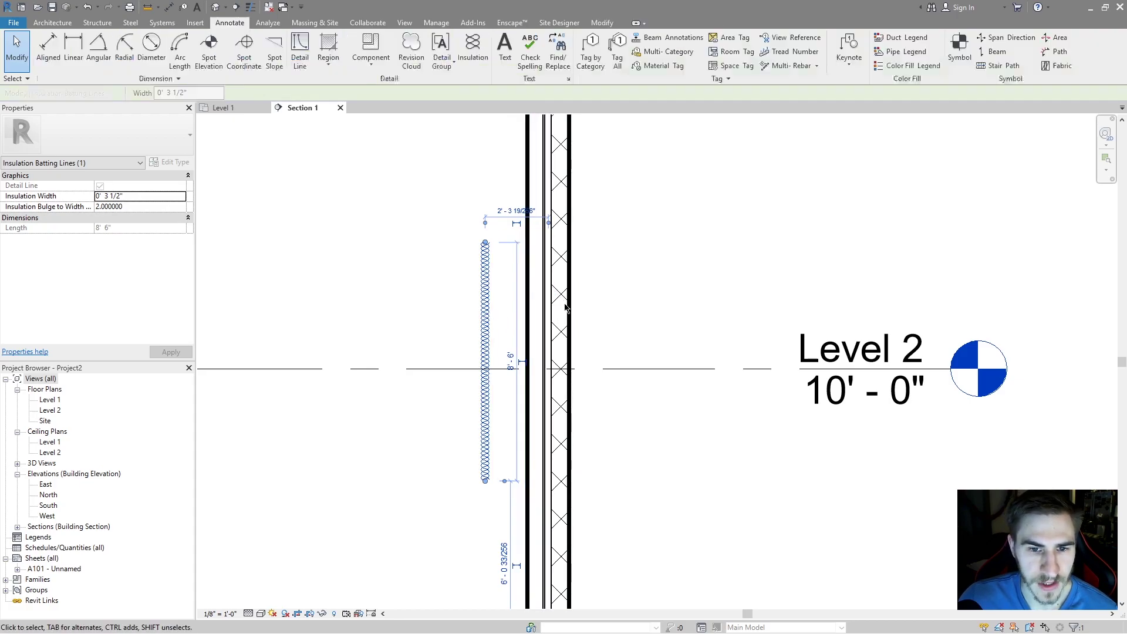
left_click(170, 162)
left_click(463, 298)
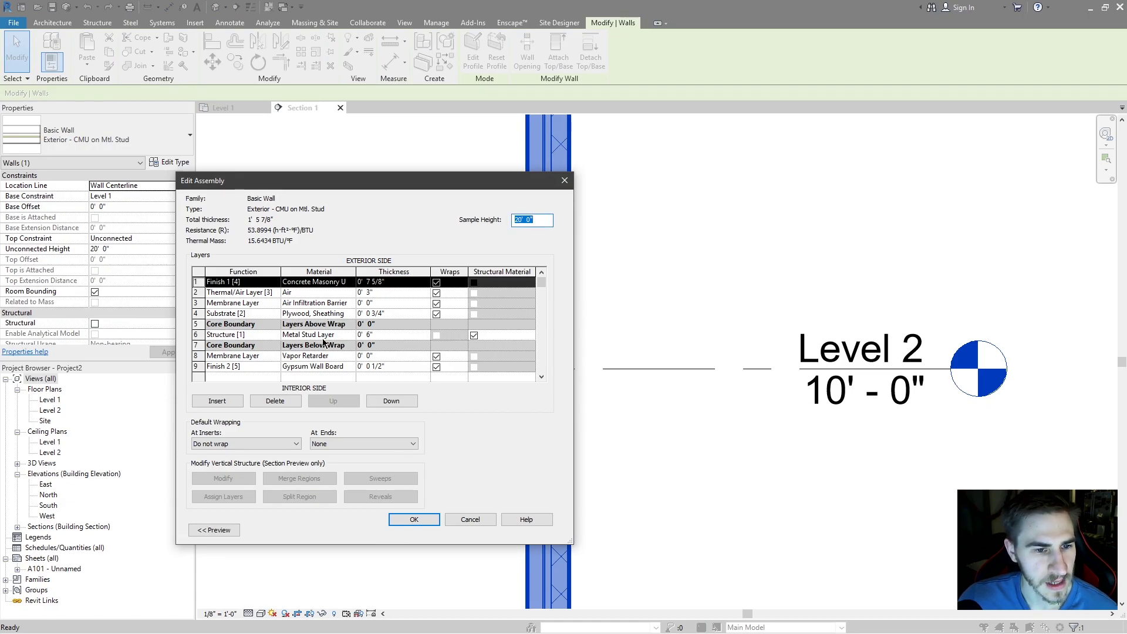
Close Edit Assembly and Type Properties, then select the insulation batting to check its width.
left_click(564, 180)
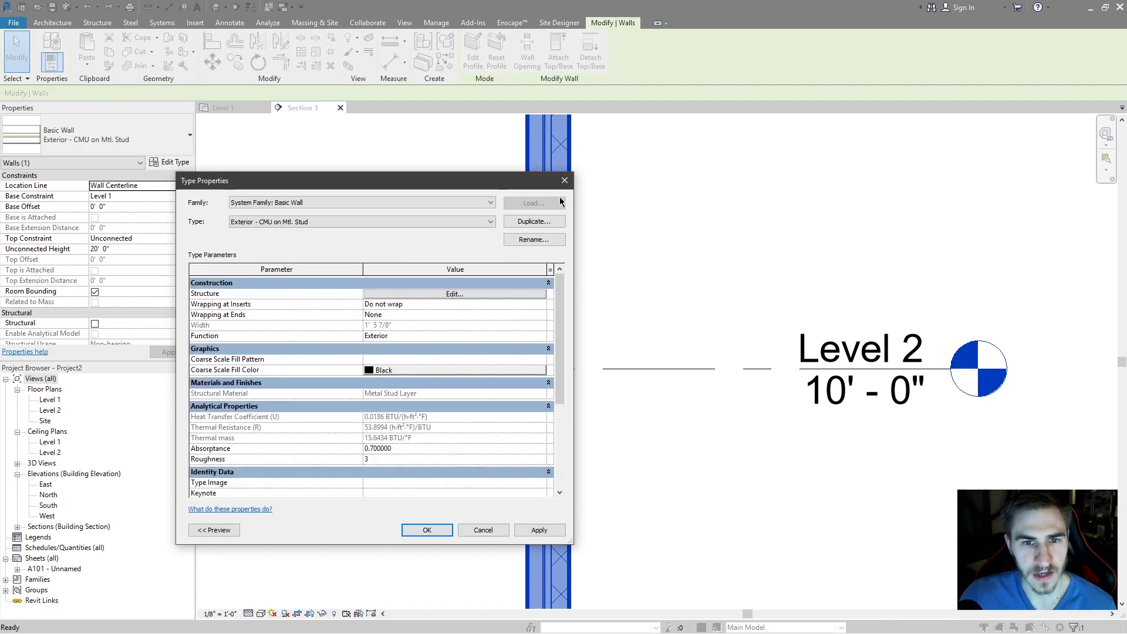
left_click(566, 178)
left_click(485, 320)
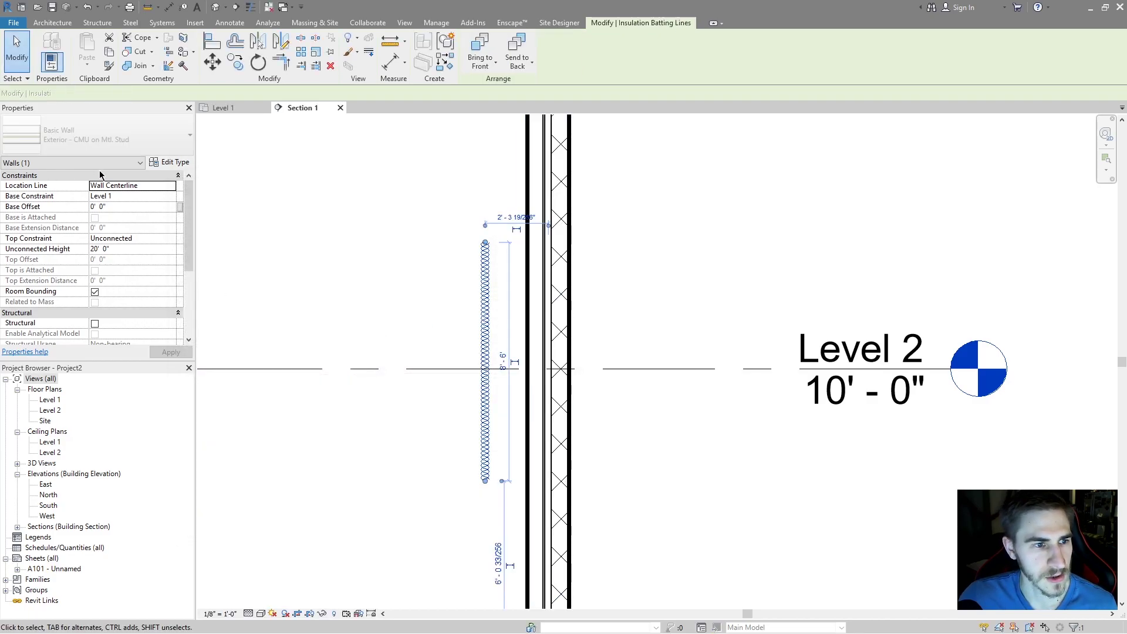
Change the batting width to 6" in the Options Bar.
left_click_drag(222, 93, 105, 101)
type("6\"")
key("Return")
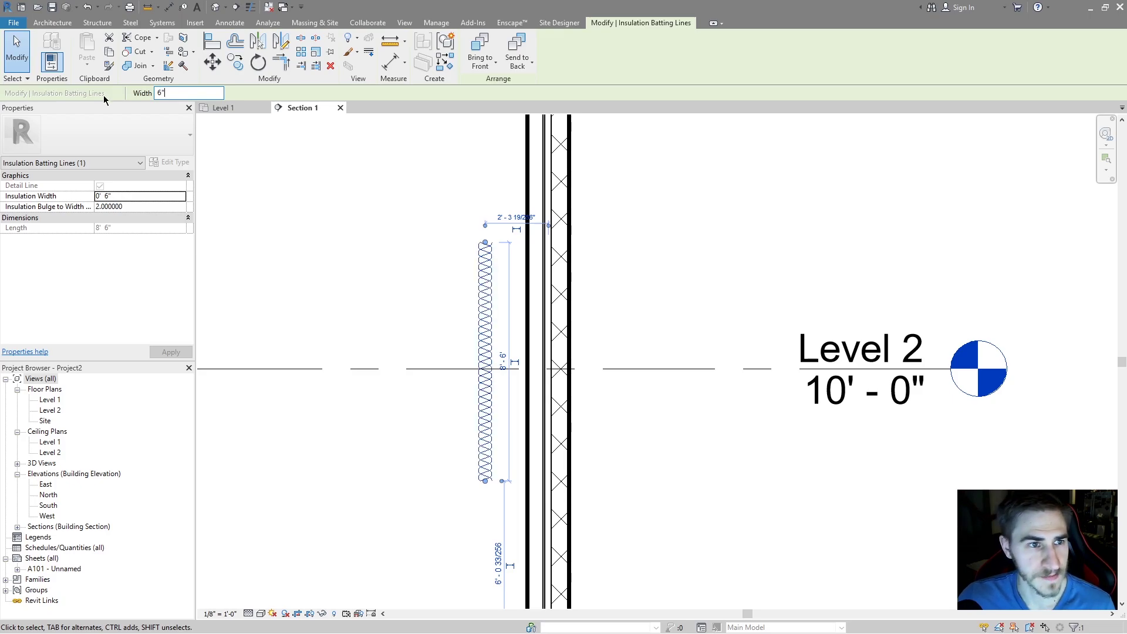
Try an Insulation Bulge to Width ratio of 1, revert to 2, and reselect the batting.
left_click(127, 206)
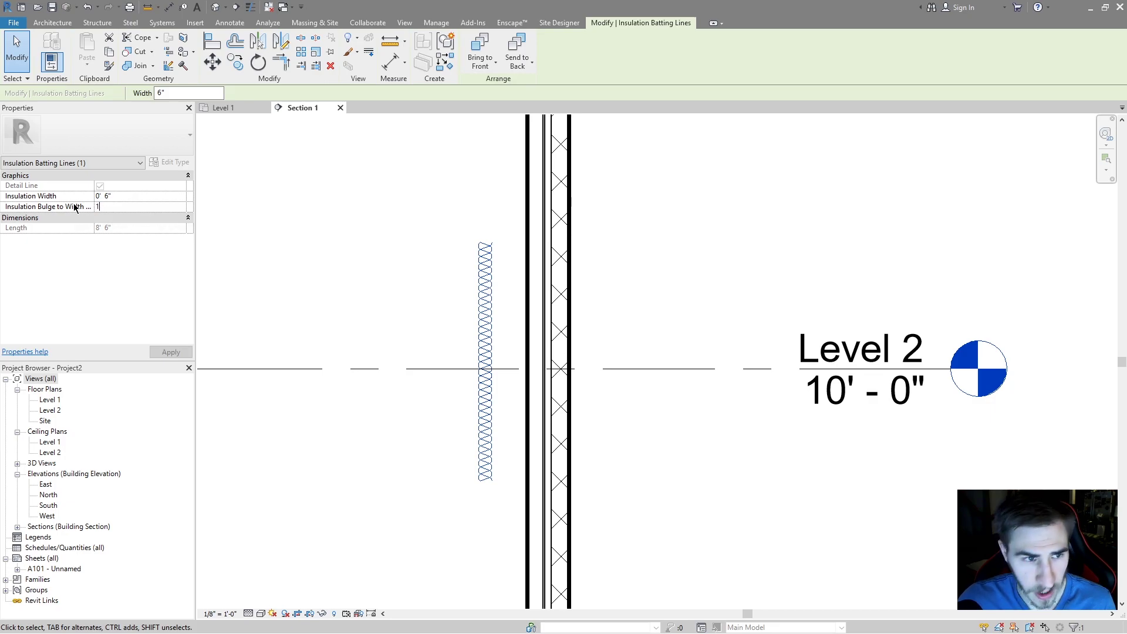
key("Return")
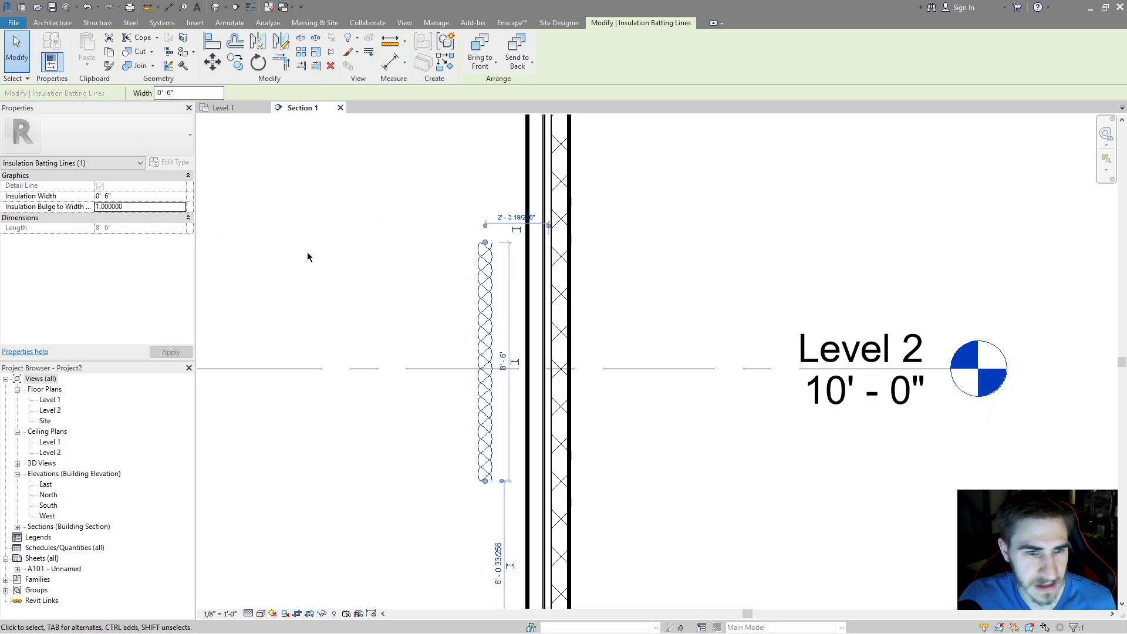
key("Escape")
left_click(485, 327)
scroll(450, 364, "up", 2)
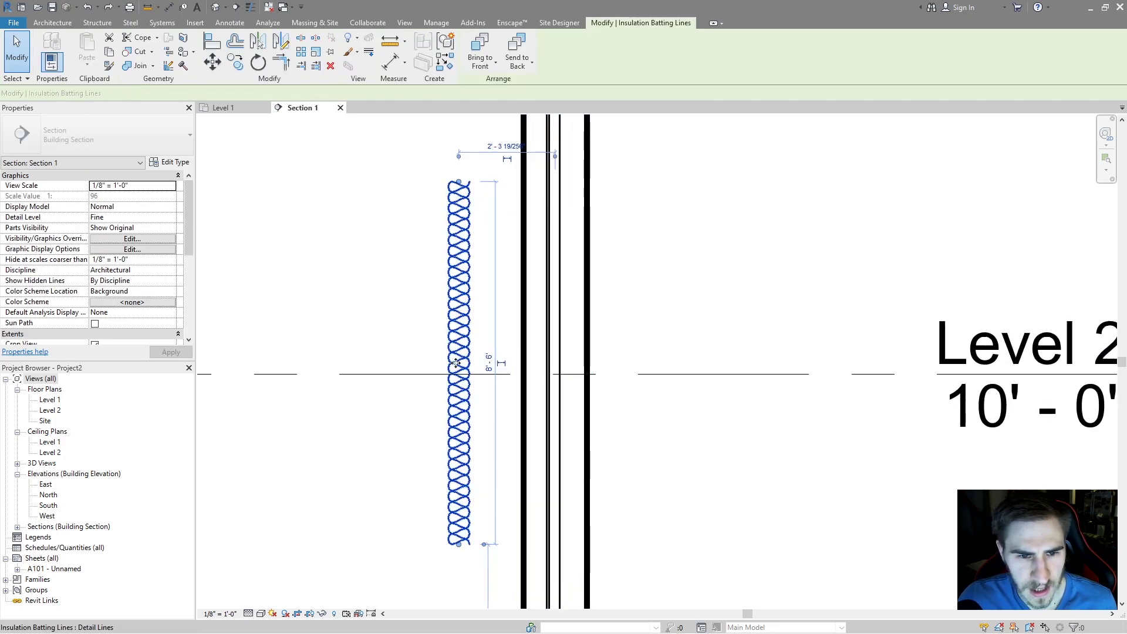
left_click(450, 364)
scroll(450, 364, "down", 2)
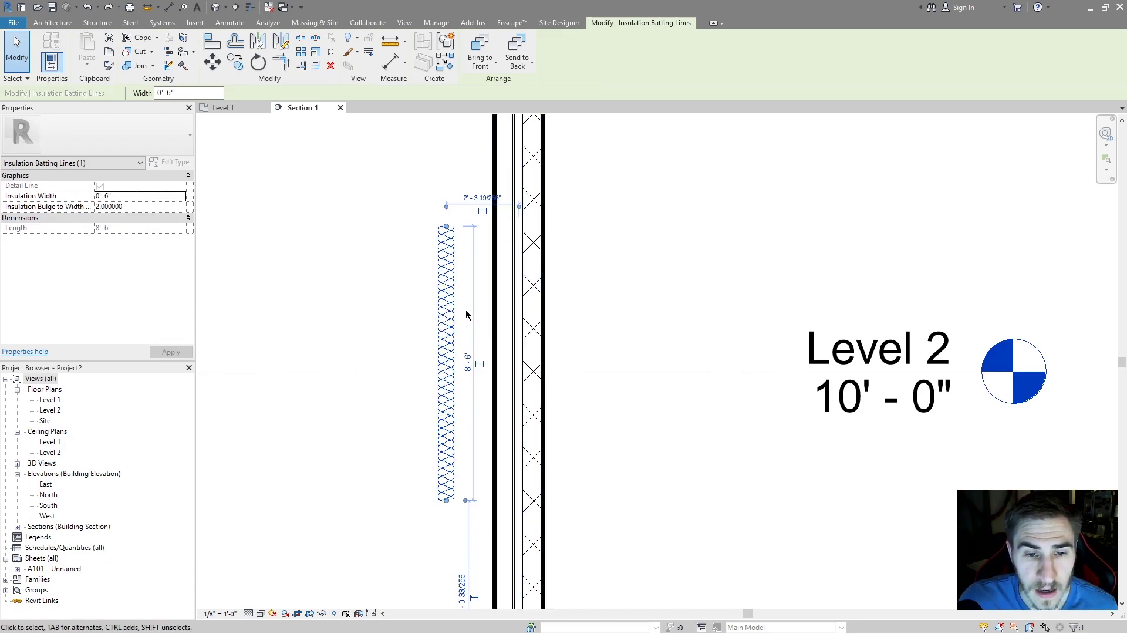
Try aligning (AL) and dragging the batting toward the wall cavity, then cancel.
scroll(552, 300, "down", 2)
key("a")
key("l")
scroll(534, 229, "up", 1)
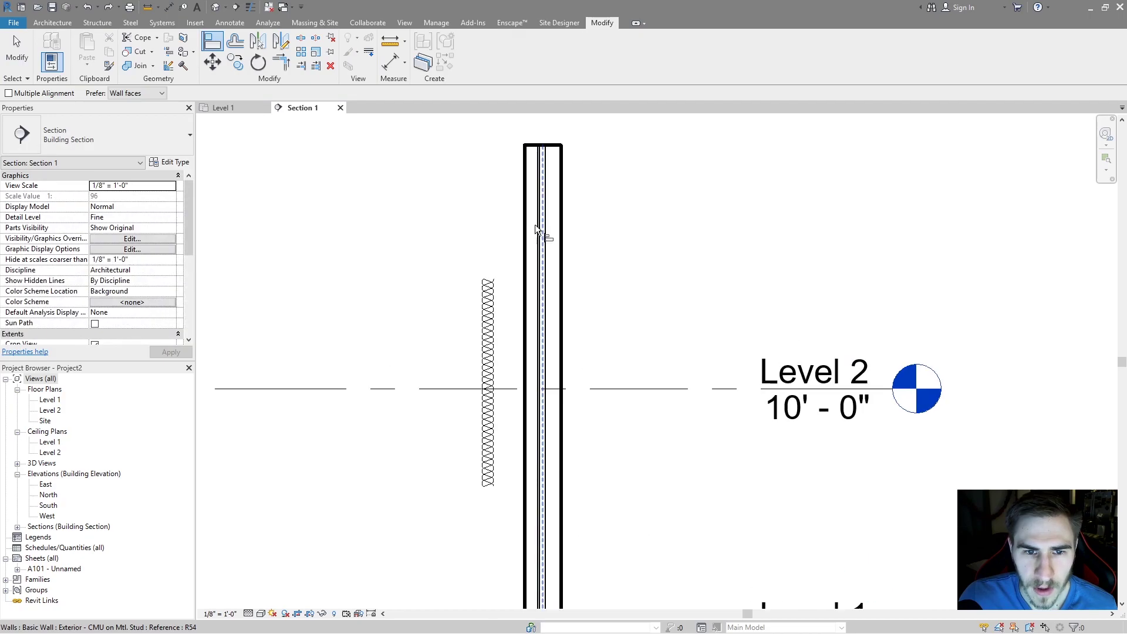
scroll(544, 320, "up", 1)
scroll(552, 352, "up", 1)
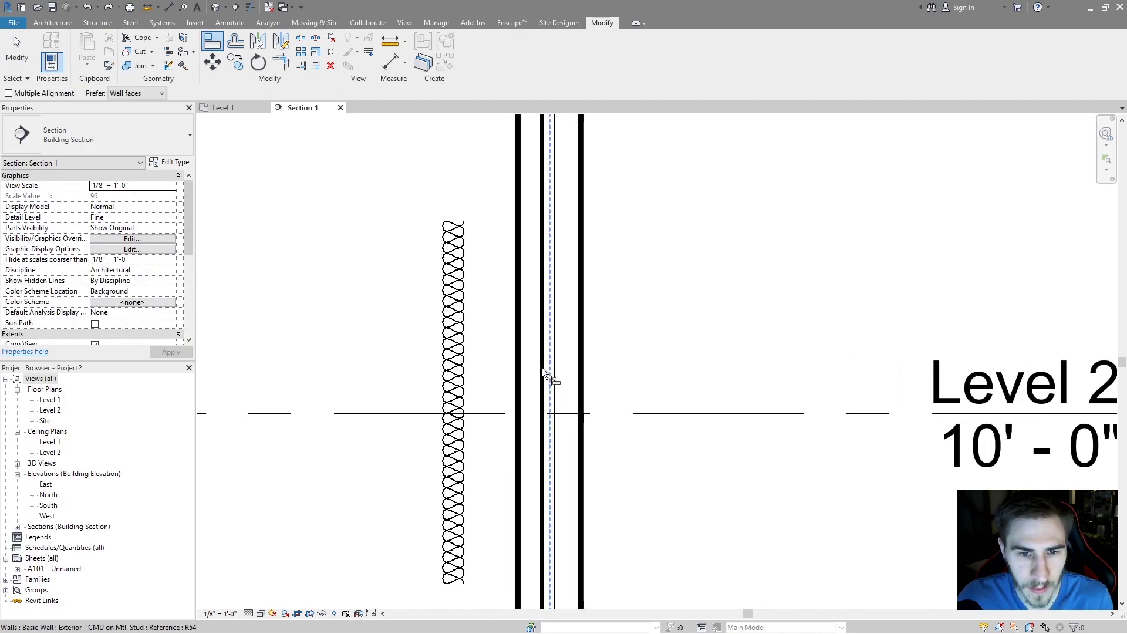
key("Escape")
mouse_move(473, 322)
left_mouse_down()
mouse_move(534, 310)
mouse_move(472, 308)
left_mouse_up()
key("Escape")
Select the batting and twice try an aligned dimension (DI), then exit the command.
left_click(475, 288)
key("d")
key("i")
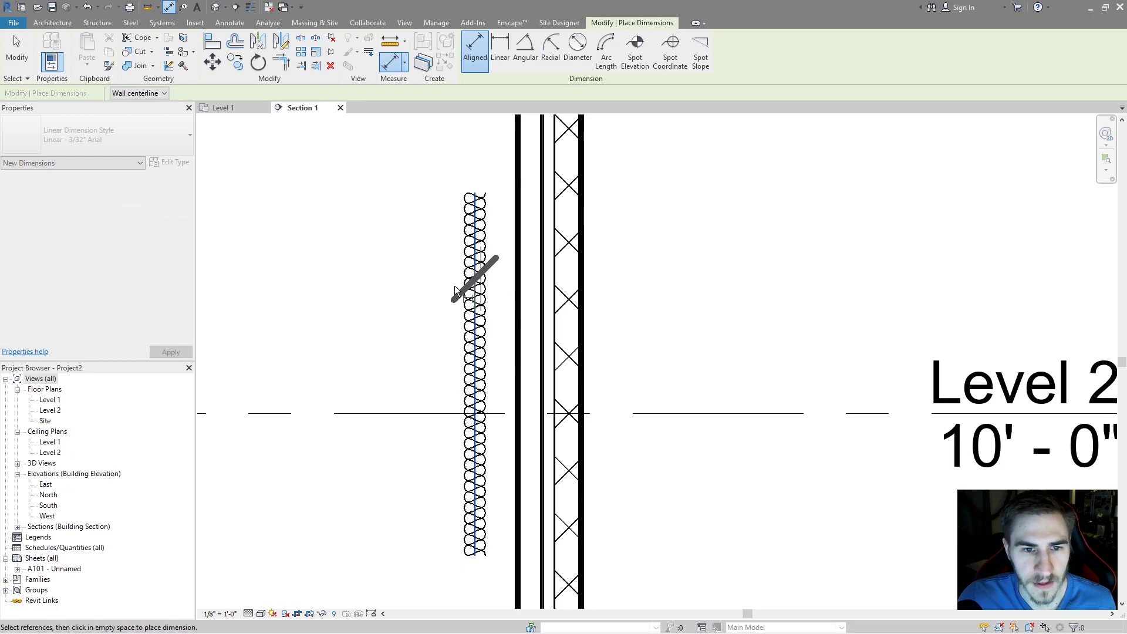
key("Escape")
key("Escape")
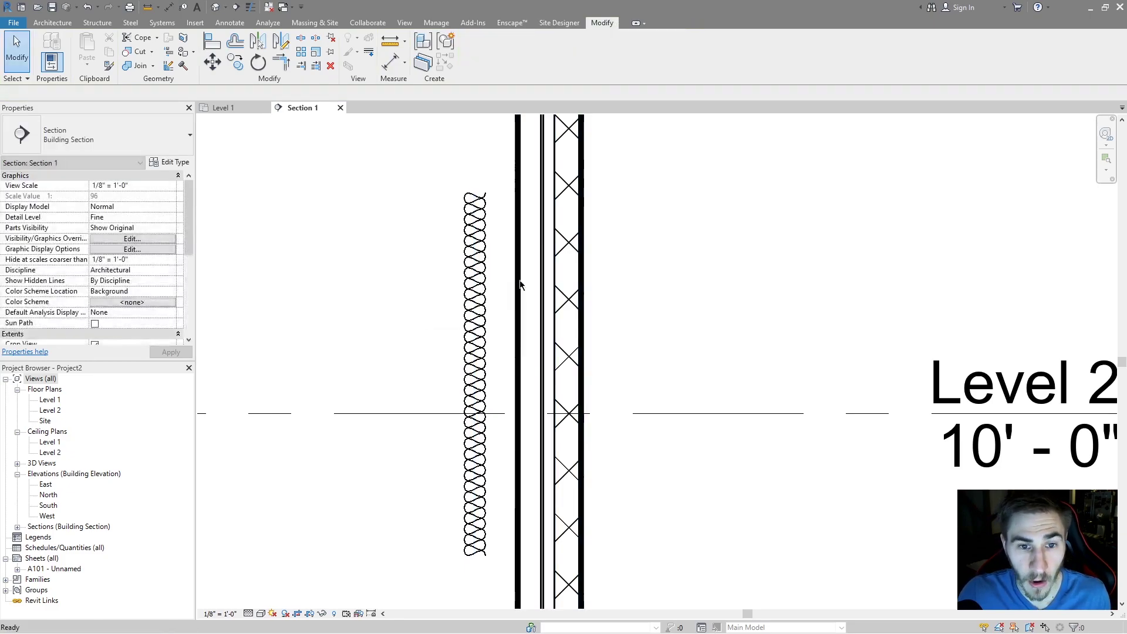
key("d")
key("i")
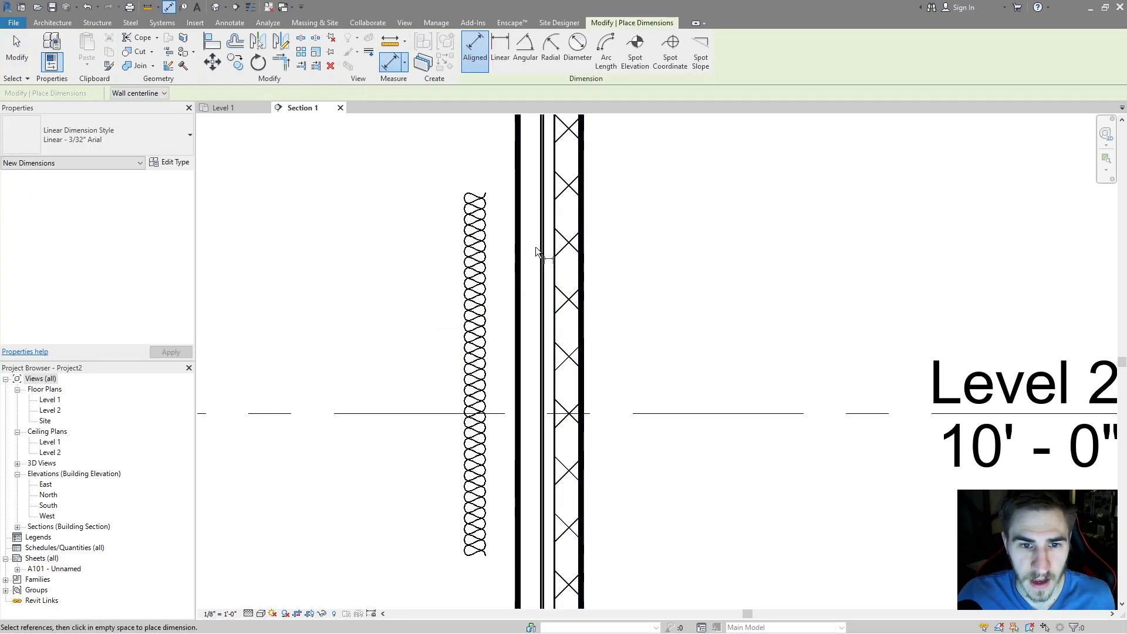
scroll(535, 244, "down", 1)
key("Escape")
key("Escape")
Move the 6-inch batting into the wall's metal stud cavity.
left_click_drag(491, 280, 533, 327)
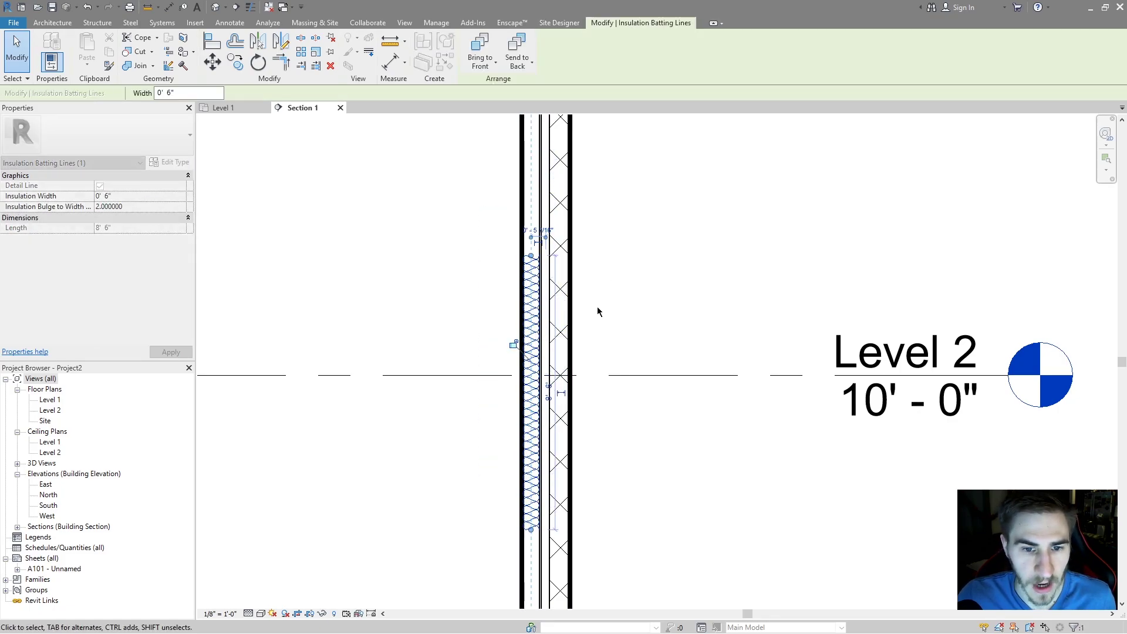
middle_click_drag(596, 310, 604, 279)
key("Escape")
scroll(545, 431, "down", 2)
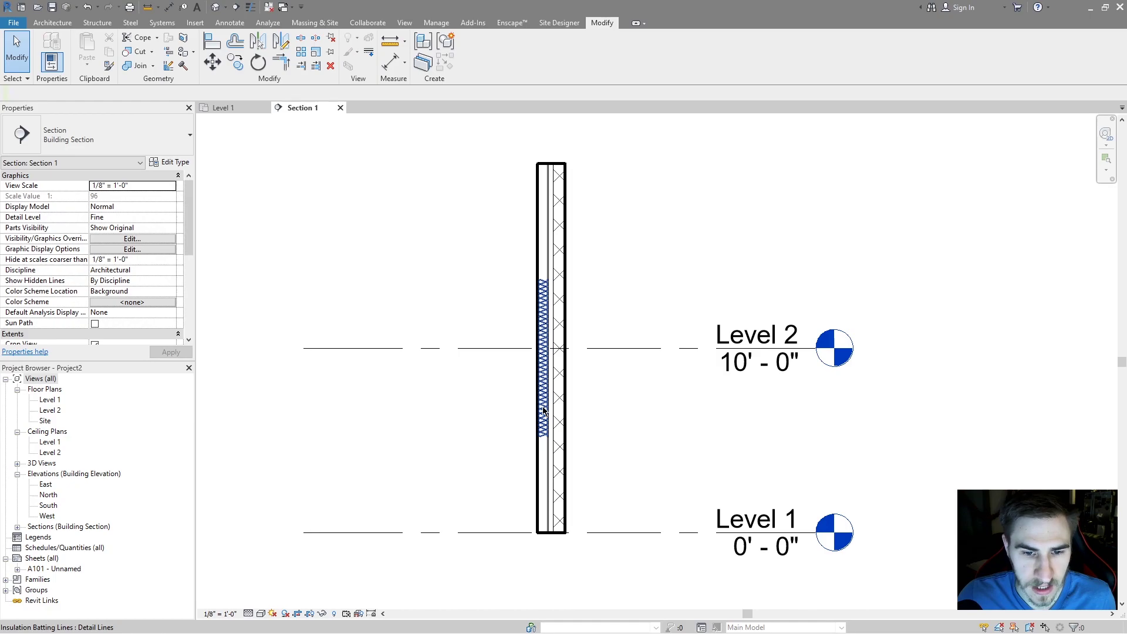
Stretch the batting's bottom grip down to Level 1 and top grip up to the wall top.
left_click(542, 435)
left_click_drag(541, 516, 542, 532)
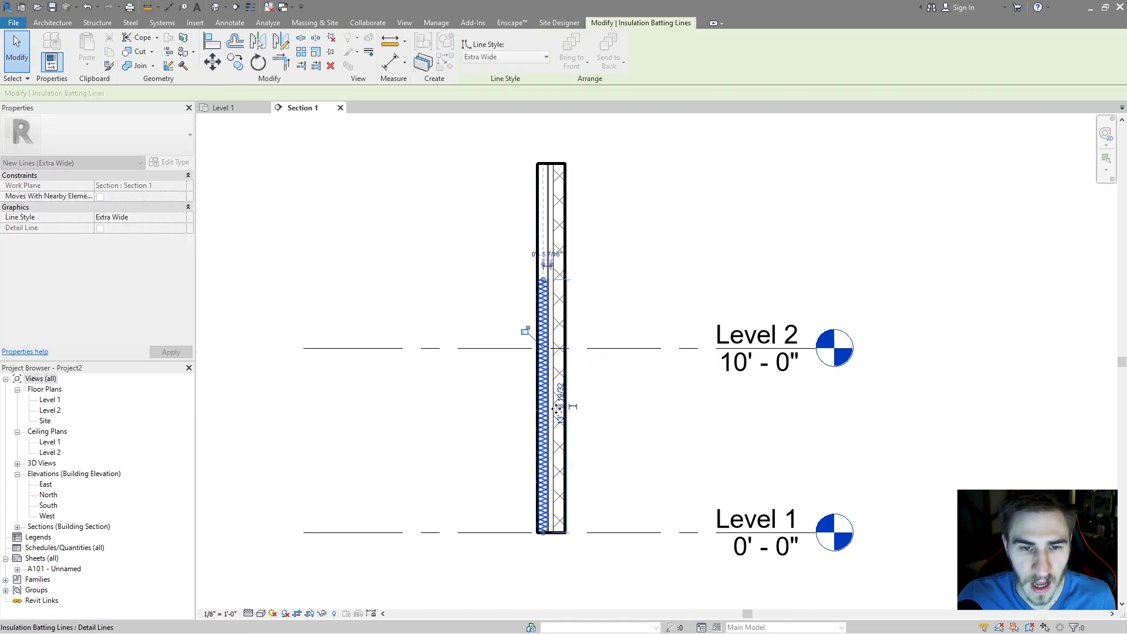
left_click_drag(540, 277, 541, 165)
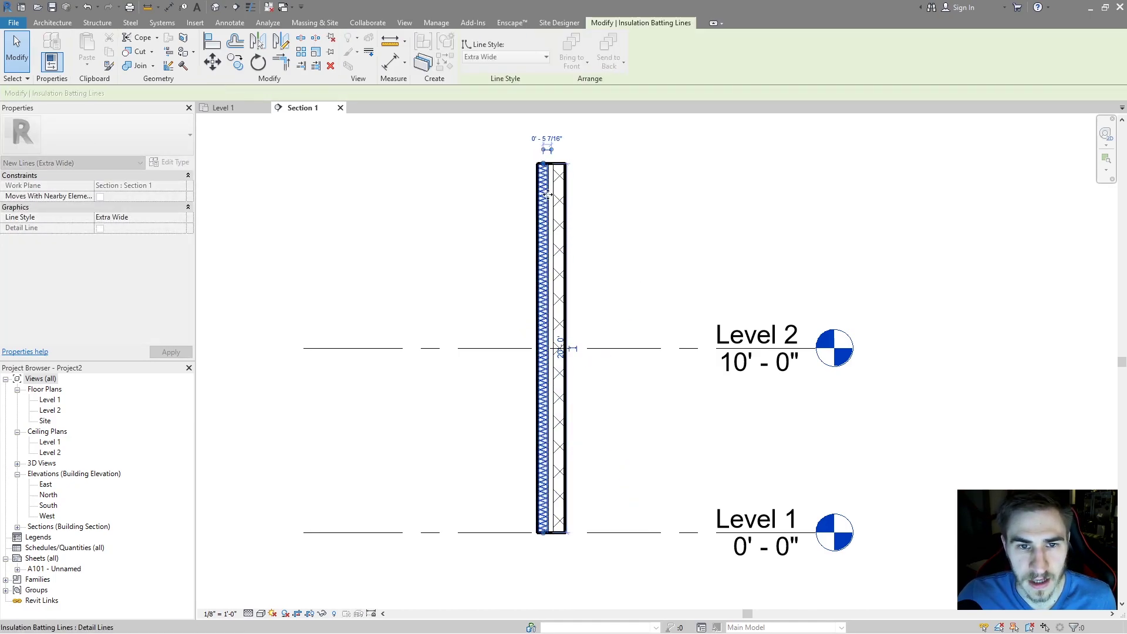
scroll(559, 253, "up", 3)
key("Escape")
scroll(561, 294, "down", 1)
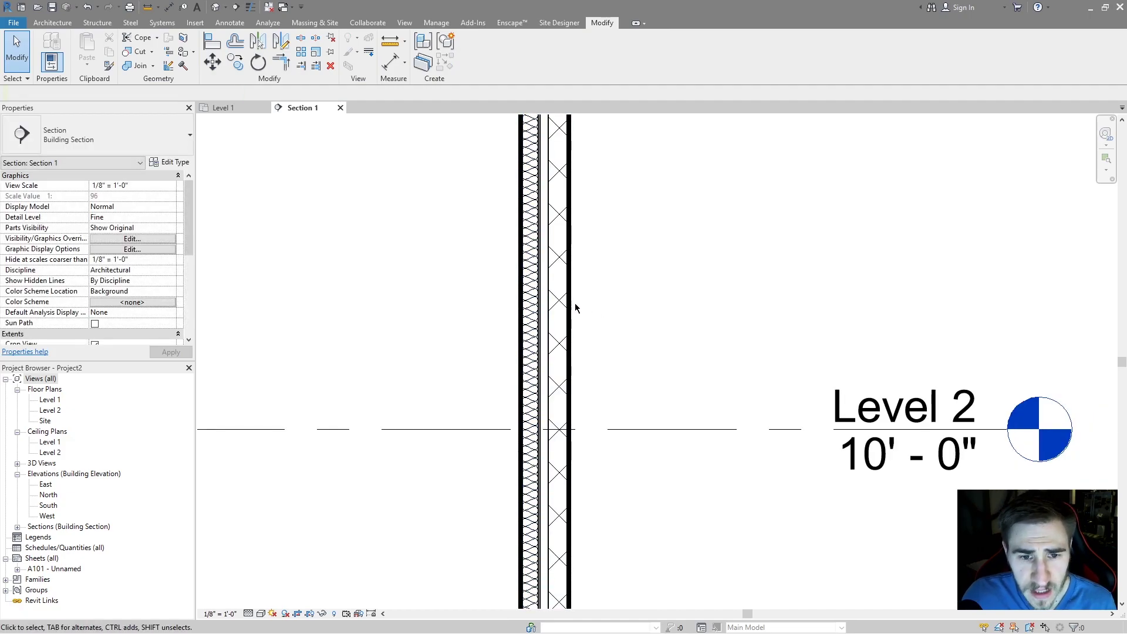
scroll(594, 297, "down", 1)
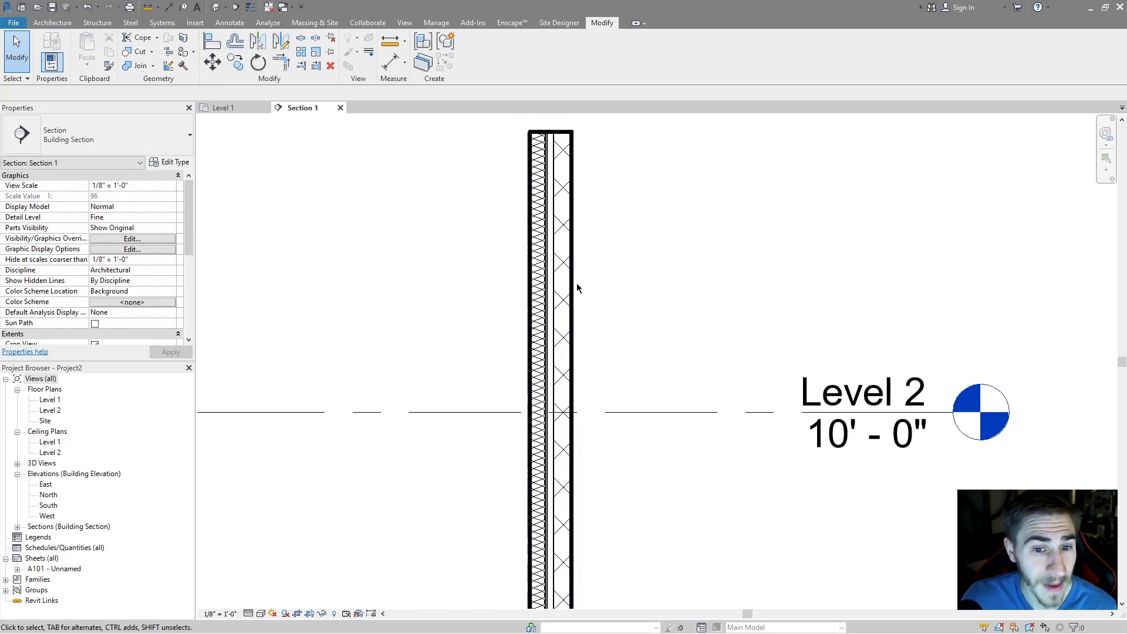
Reselect the batting to confirm a 20' 0" length and 6" width, then switch to Annotate.
left_click(536, 302)
left_click(628, 267)
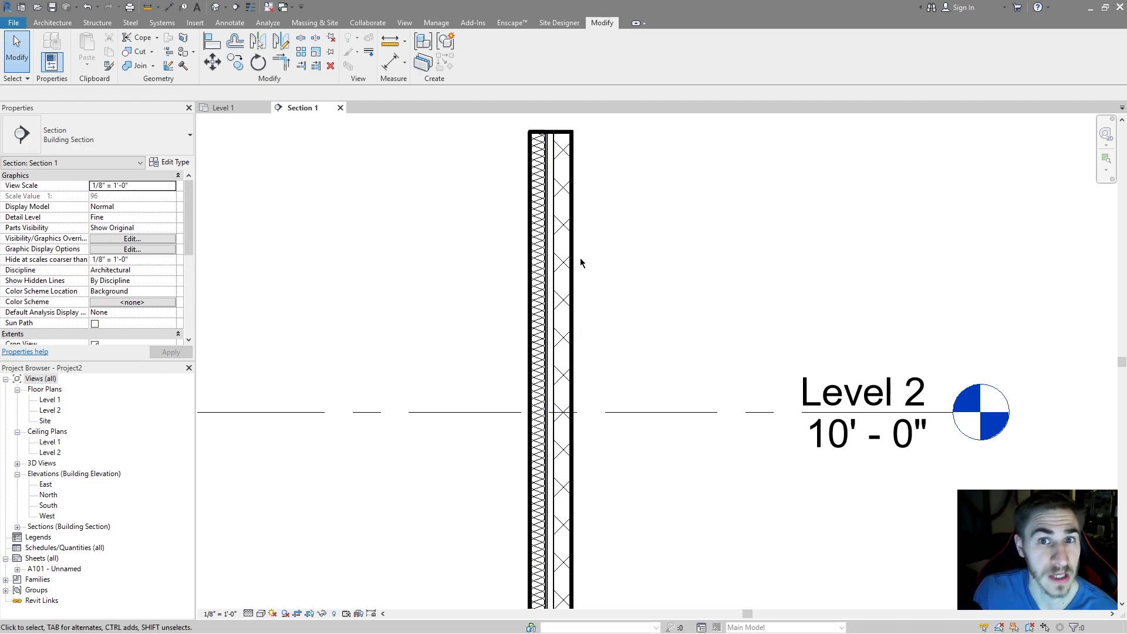
left_click(545, 243)
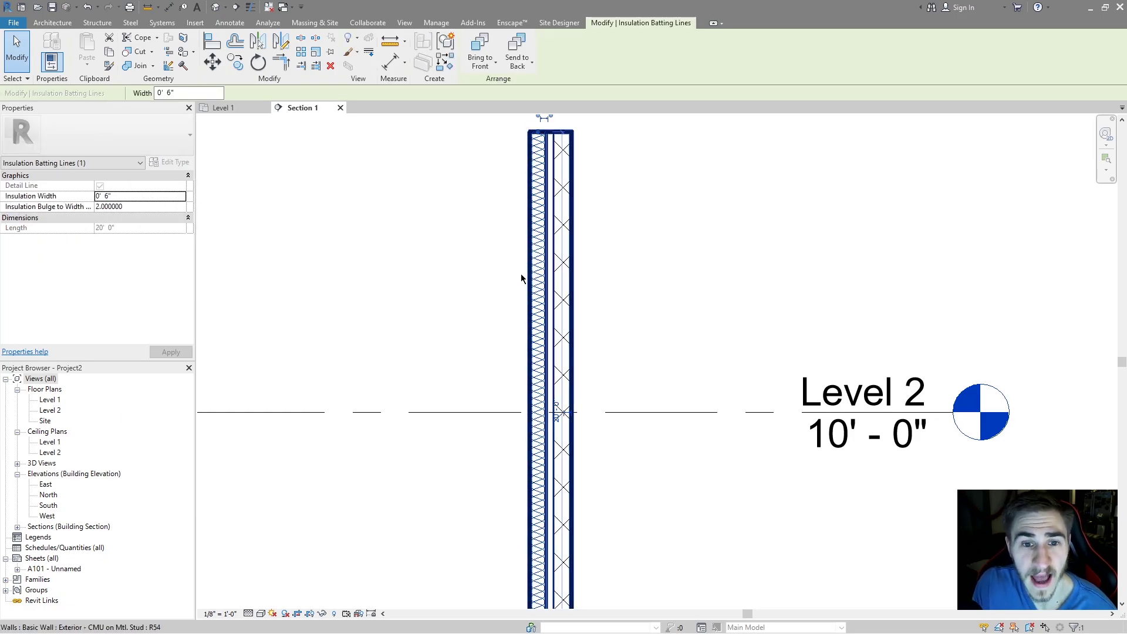
left_click(229, 22)
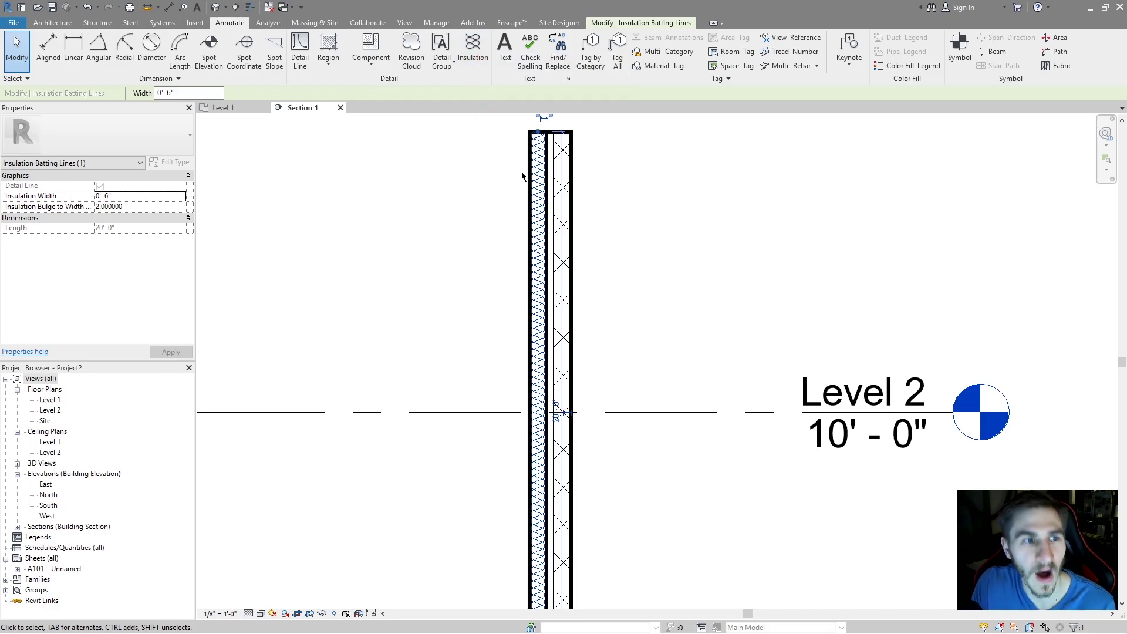
Start a new insulation run, close the Project Not Saved Recently reminder, and zoom out toward Level 1.
left_click(485, 64)
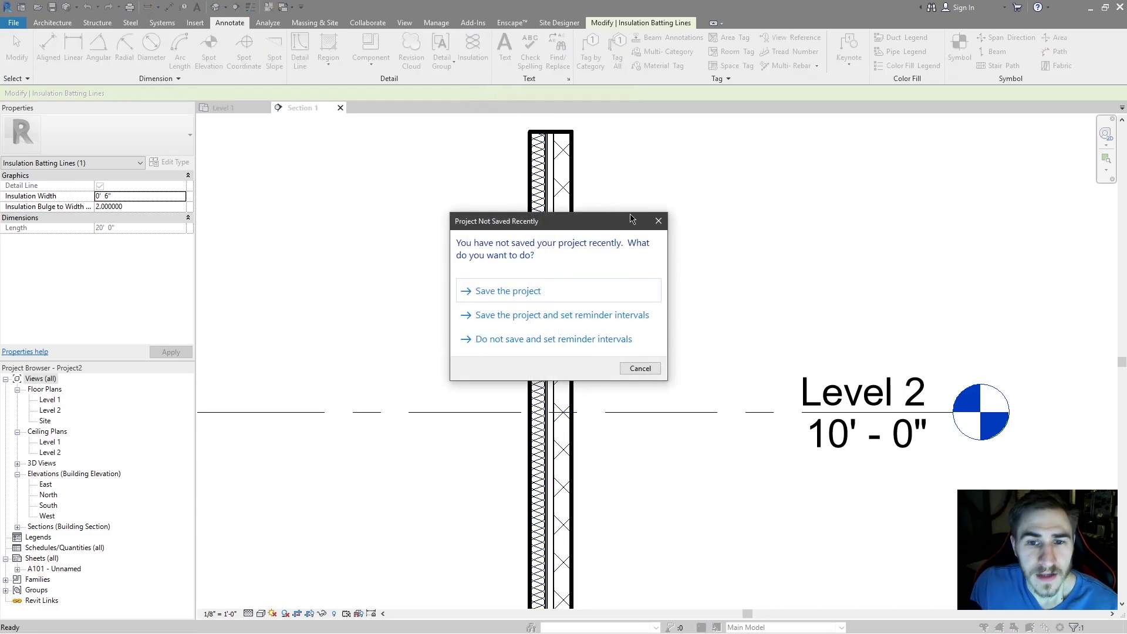
left_click(657, 221)
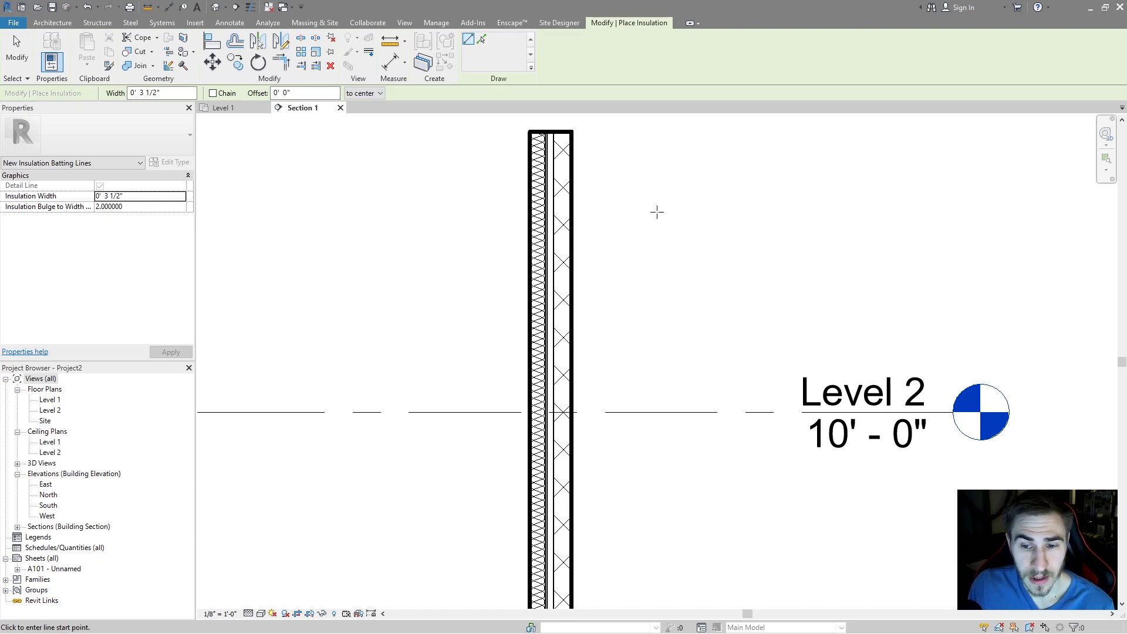
scroll(657, 215, "down", 2)
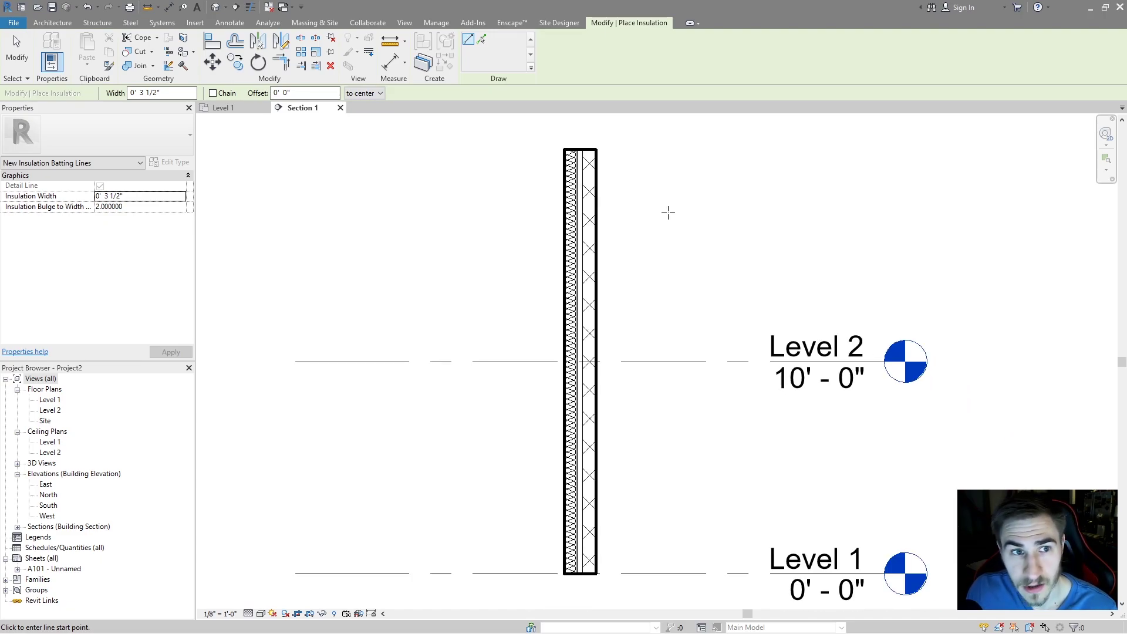